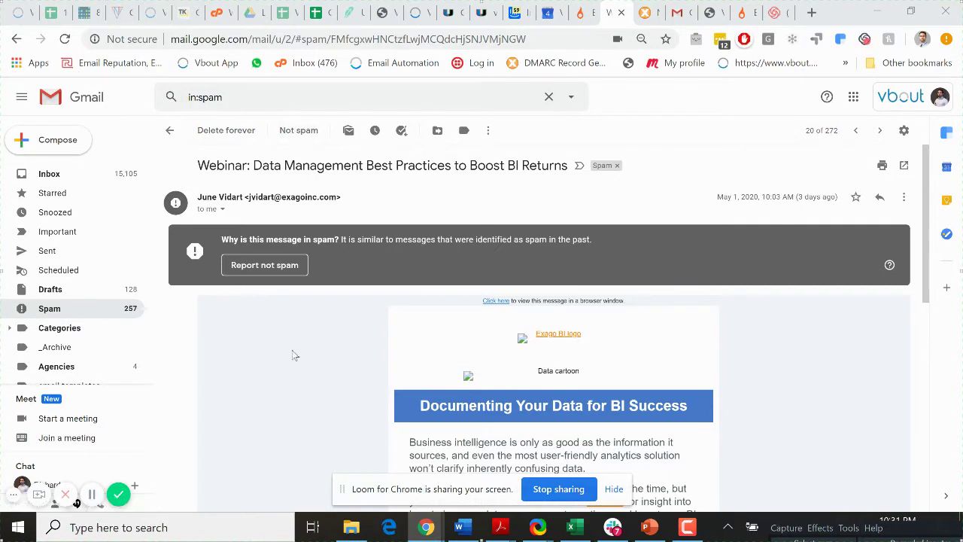
Examine the footer of the spam-foldered webinar email, highlighting the company address and the unsubscribe line.
{"action": "scroll", "coordinate": [927, 172], "scroll_direction": "down", "scroll_amount": 2}
{"action": "scroll", "coordinate": [927, 172], "scroll_direction": "up", "scroll_amount": 2}
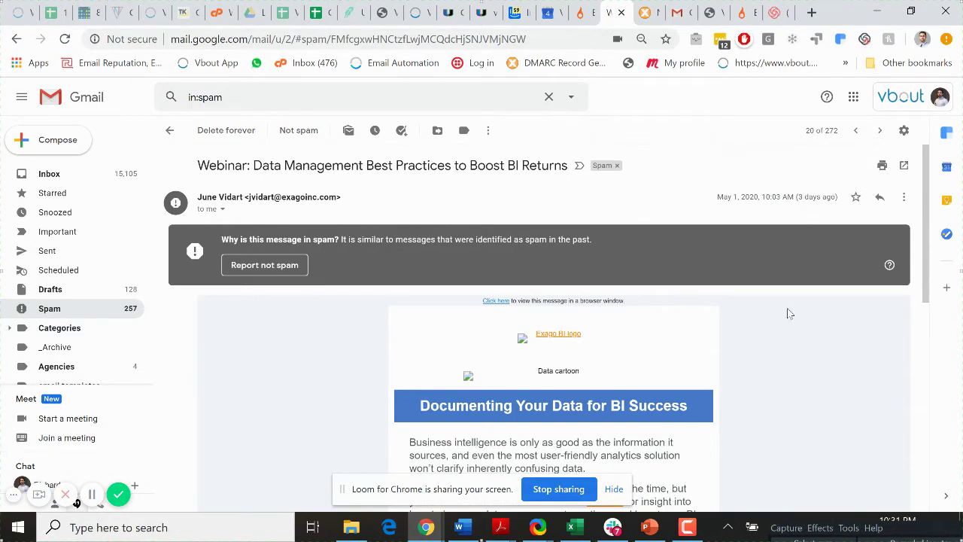
{"action": "scroll", "coordinate": [914, 422], "scroll_direction": "down", "scroll_amount": 10}
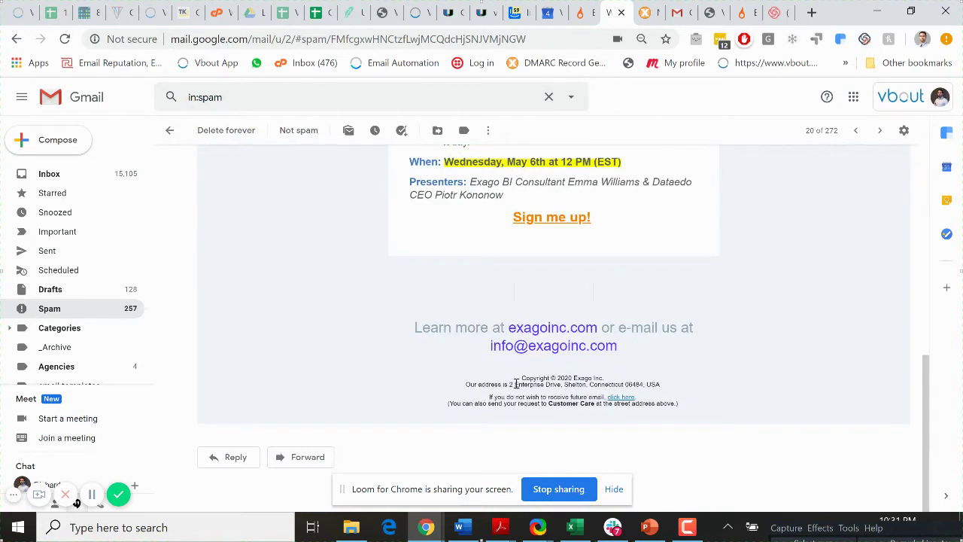
{"action": "left_click_drag", "start_coordinate": [485, 381], "coordinate": [668, 392]}
{"action": "left_click", "coordinate": [668, 391]}
{"action": "left_click_drag", "start_coordinate": [570, 397], "coordinate": [602, 397]}
{"action": "left_click_drag", "start_coordinate": [573, 377], "coordinate": [622, 382]}
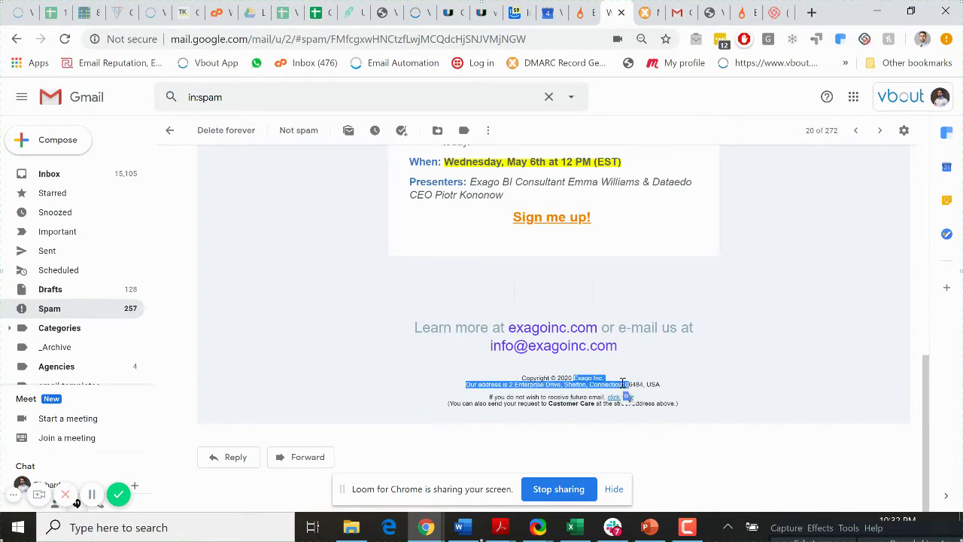
{"action": "left_click", "coordinate": [575, 397]}
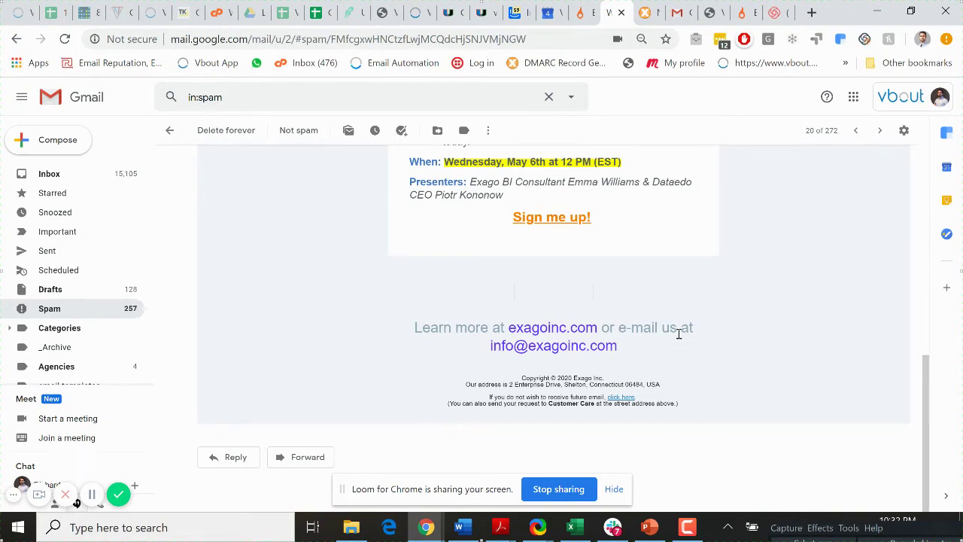
{"action": "scroll", "coordinate": [679, 334], "scroll_direction": "up", "scroll_amount": 2}
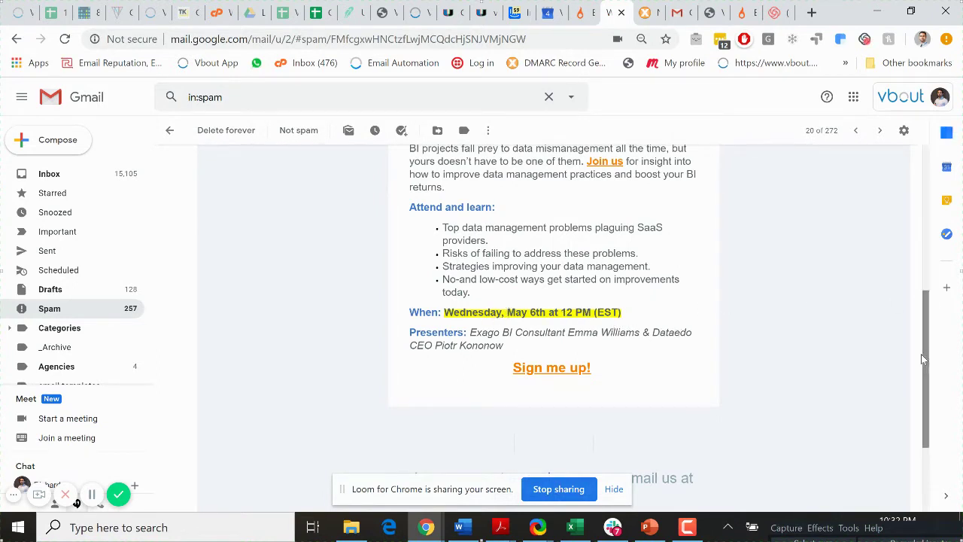
{"action": "scroll", "coordinate": [608, 324], "scroll_direction": "down", "scroll_amount": 2}
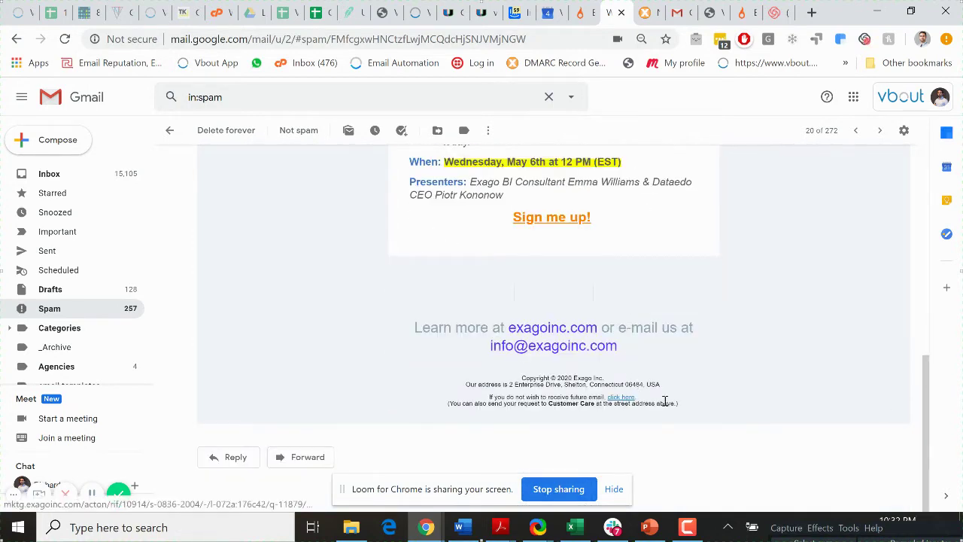
{"action": "left_click_drag", "start_coordinate": [661, 385], "coordinate": [474, 386]}
{"action": "scroll", "coordinate": [761, 354], "scroll_direction": "up", "scroll_amount": 1}
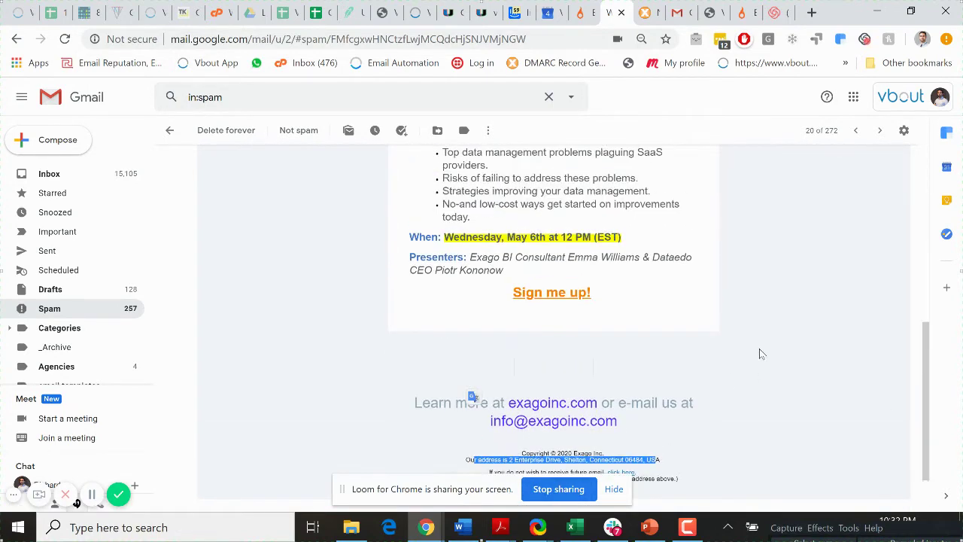
Review the webinar email's image placeholders and links from the header through to the closing section.
{"action": "scroll", "coordinate": [770, 329], "scroll_direction": "up", "scroll_amount": 5}
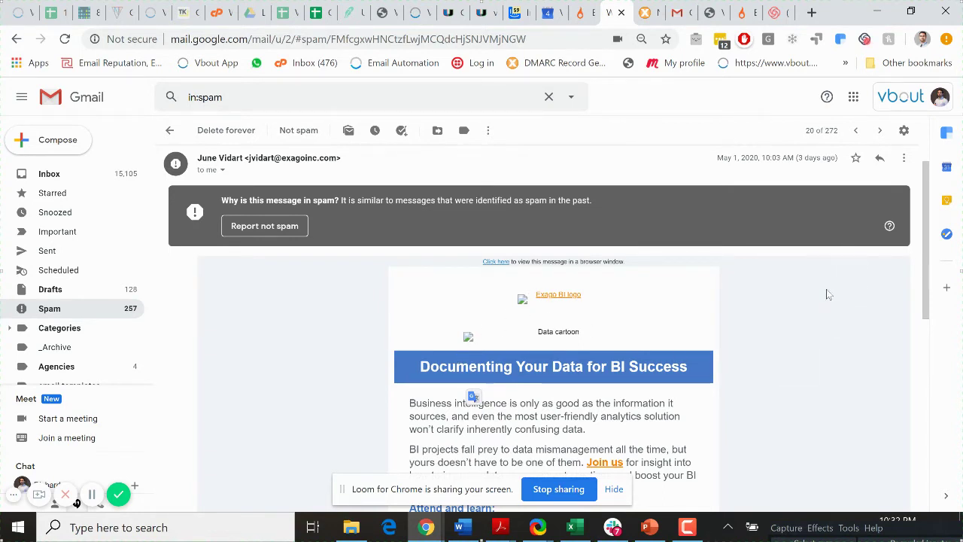
{"action": "scroll", "coordinate": [827, 296], "scroll_direction": "down", "scroll_amount": 1}
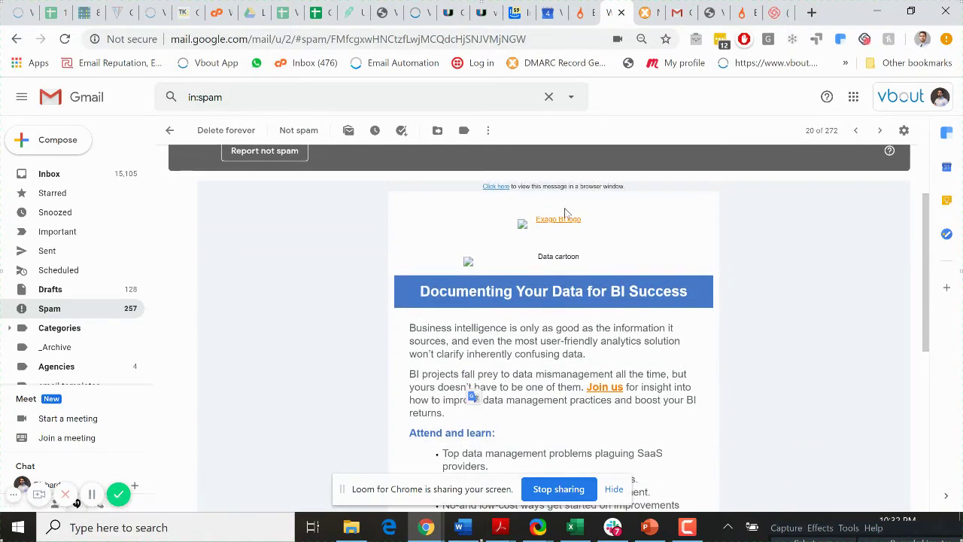
{"action": "scroll", "coordinate": [682, 334], "scroll_direction": "down", "scroll_amount": 3}
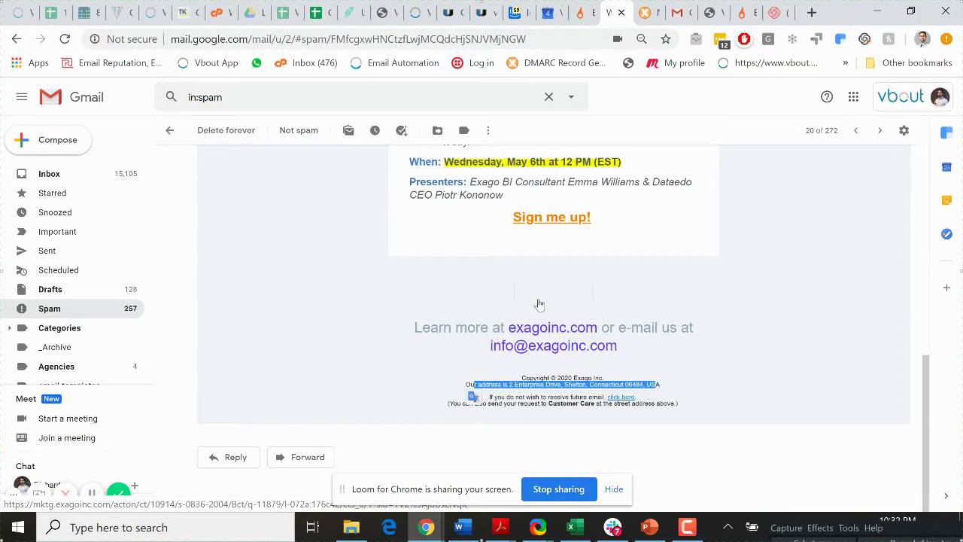
{"action": "scroll", "coordinate": [538, 304], "scroll_direction": "up", "scroll_amount": 15}
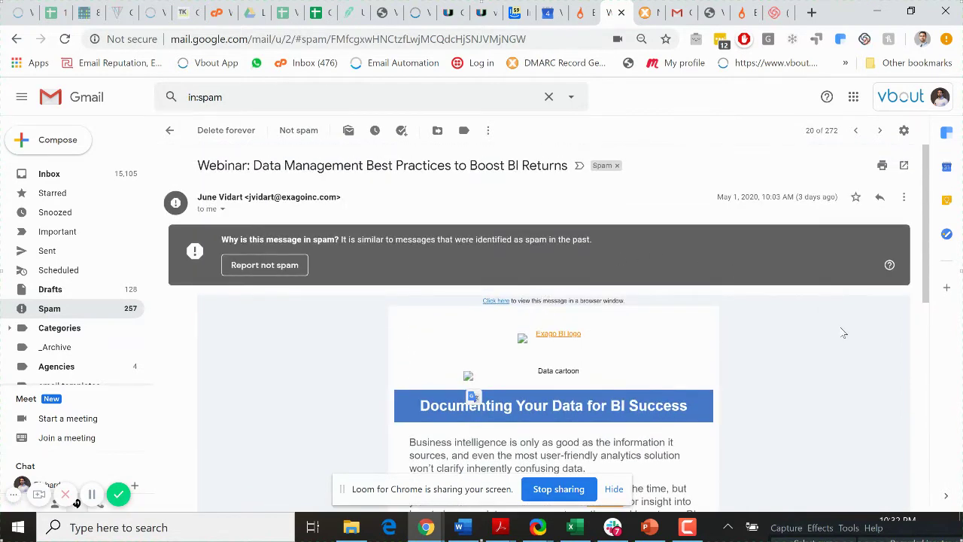
{"action": "scroll", "coordinate": [526, 346], "scroll_direction": "down", "scroll_amount": 2}
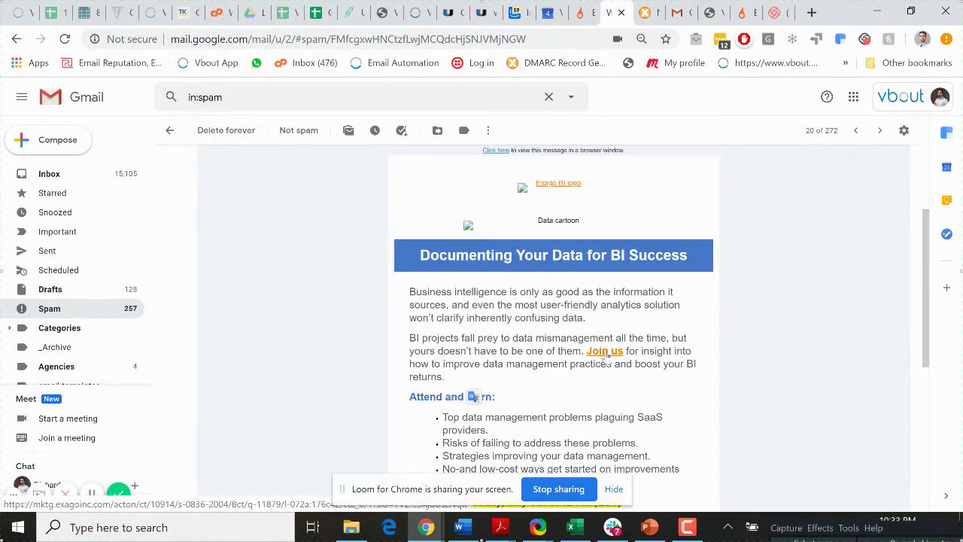
{"action": "key", "text": "Print"}
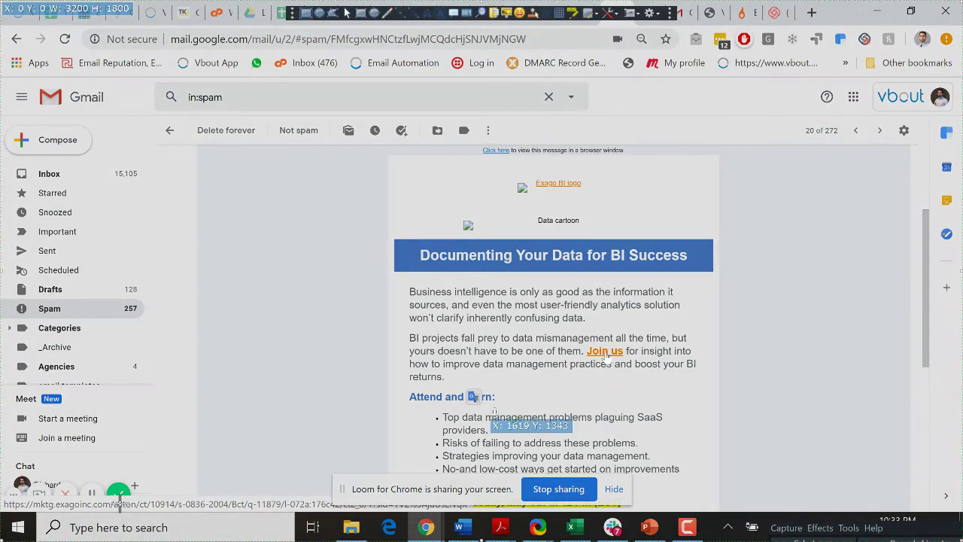
{"action": "left_click_drag", "start_coordinate": [4, 492], "coordinate": [338, 518]}
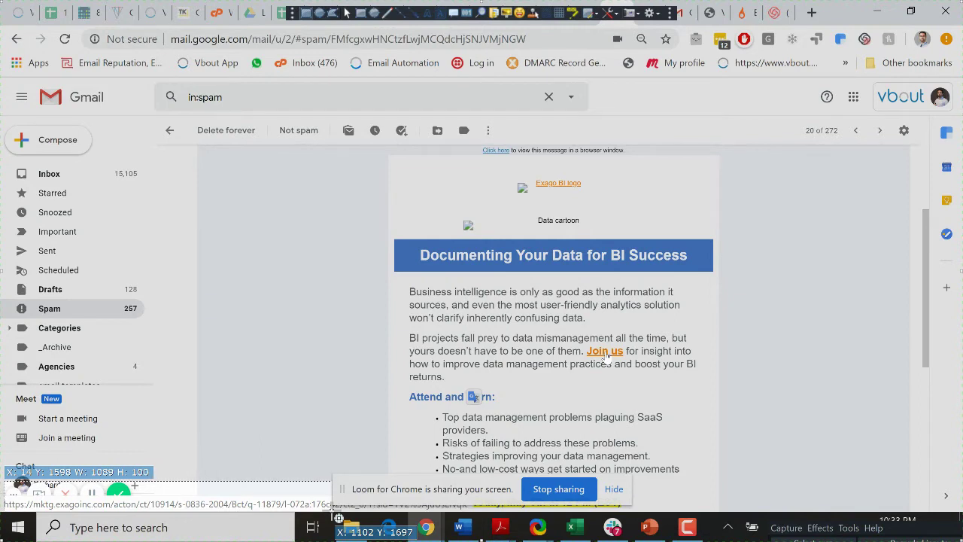
{"action": "right_click", "coordinate": [339, 517]}
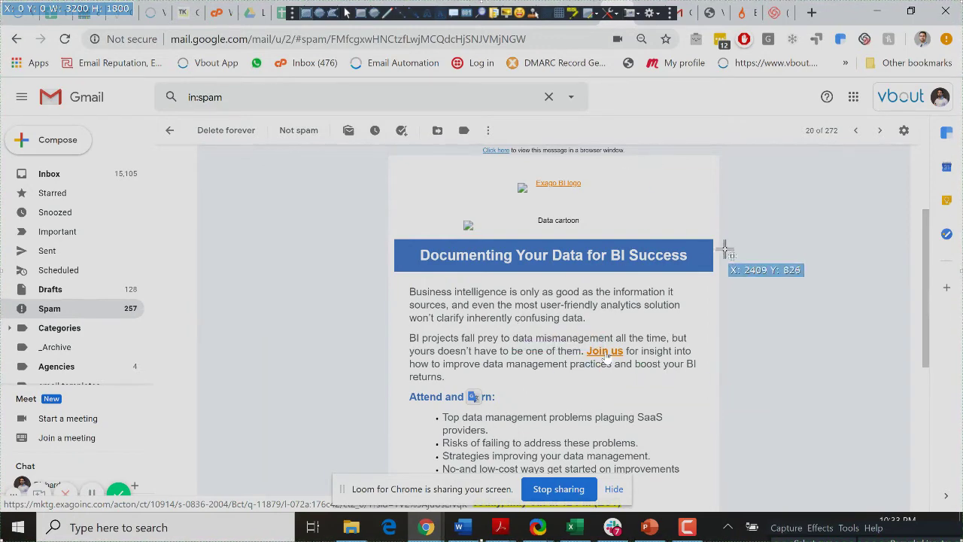
{"action": "key", "text": "Escape"}
Examine the wording of the email's subject line, highlighting "Data Management" and the rest of the subject.
{"action": "scroll", "coordinate": [500, 340], "scroll_direction": "up", "scroll_amount": 2}
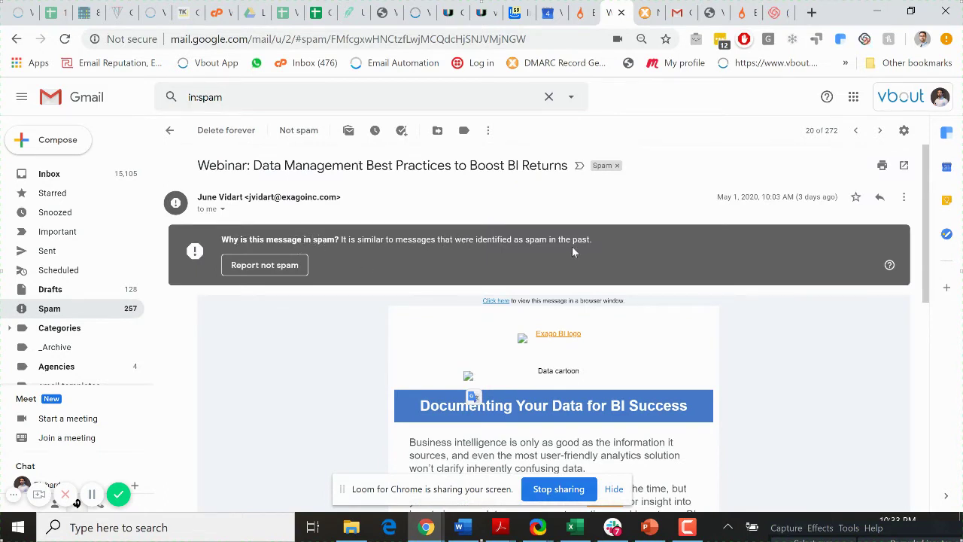
{"action": "scroll", "coordinate": [797, 364], "scroll_direction": "down", "scroll_amount": 1}
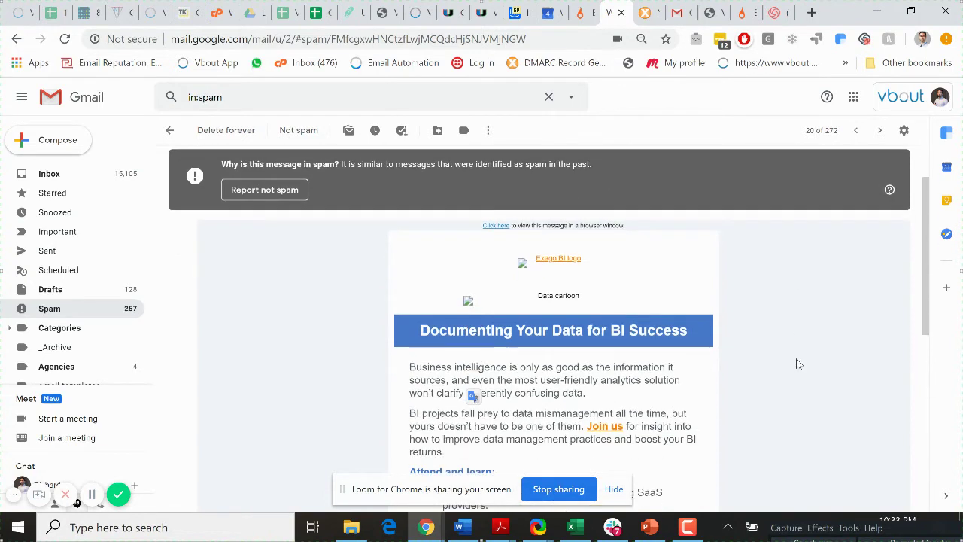
{"action": "scroll", "coordinate": [797, 360], "scroll_direction": "up", "scroll_amount": 1}
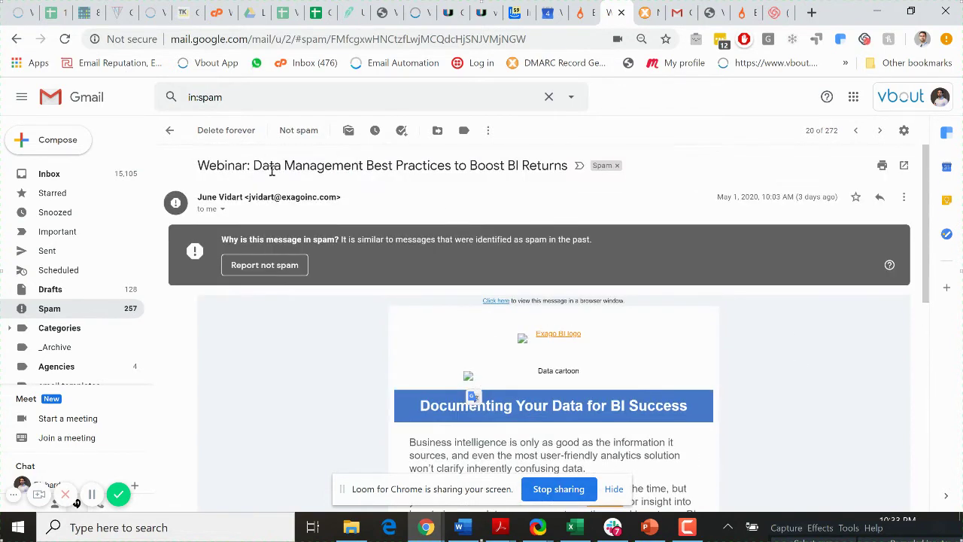
{"action": "left_click_drag", "start_coordinate": [255, 167], "coordinate": [358, 168]}
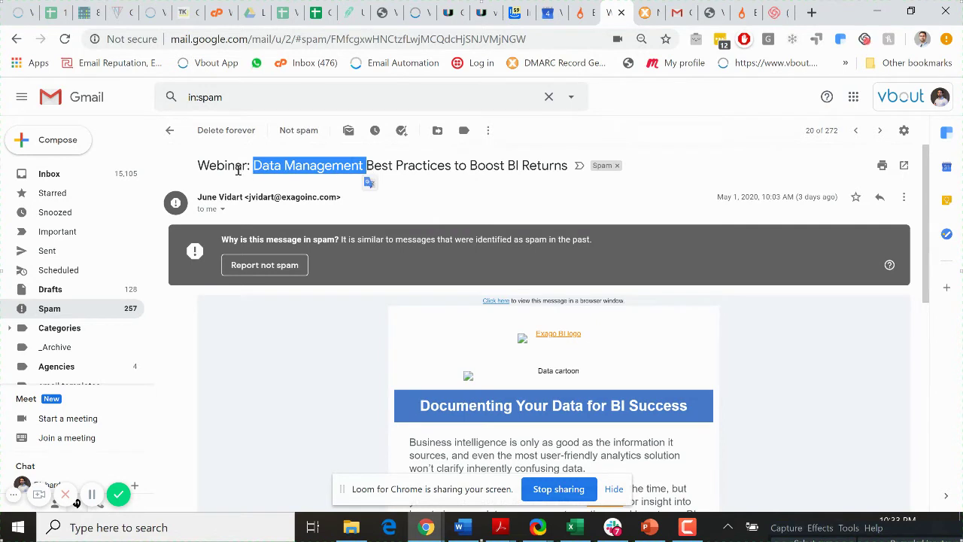
{"action": "left_click_drag", "start_coordinate": [224, 167], "coordinate": [558, 182]}
Read through the email's body copy, from the opening paragraphs to the webinar date and sign-up link.
{"action": "scroll", "coordinate": [410, 285], "scroll_direction": "down", "scroll_amount": 3}
{"action": "left_click_drag", "start_coordinate": [419, 304], "coordinate": [434, 336]}
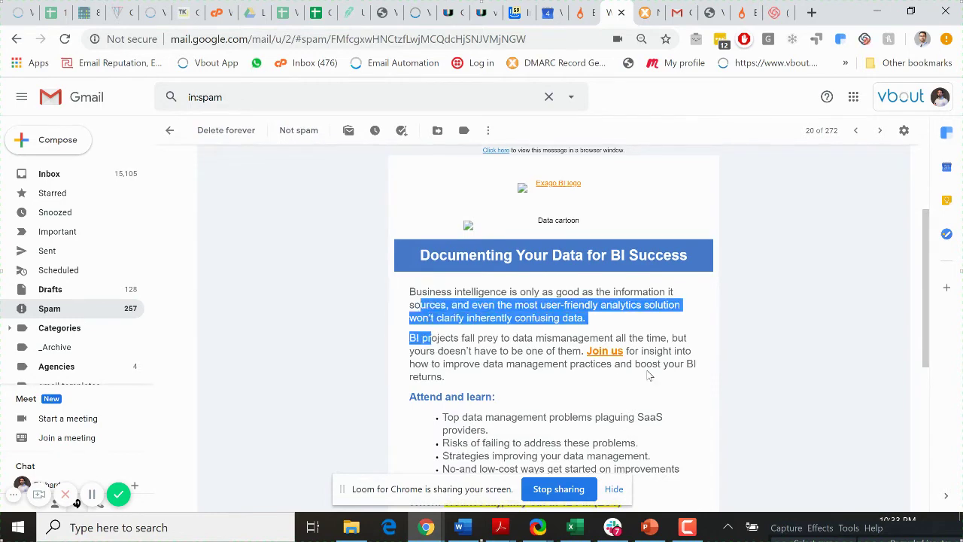
{"action": "scroll", "coordinate": [662, 377], "scroll_direction": "down", "scroll_amount": 2}
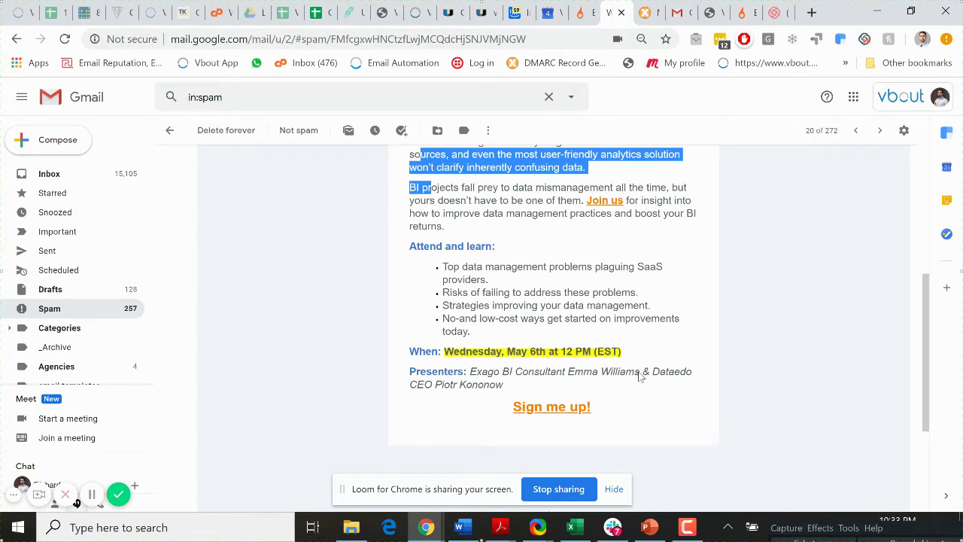
{"action": "scroll", "coordinate": [640, 377], "scroll_direction": "up", "scroll_amount": 3}
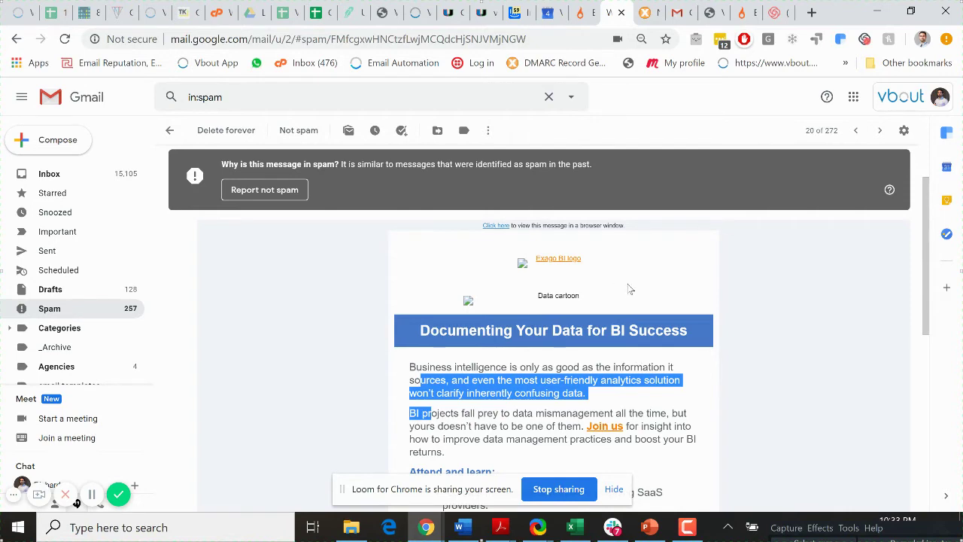
{"action": "scroll", "coordinate": [629, 293], "scroll_direction": "down", "scroll_amount": 2}
{"action": "scroll", "coordinate": [628, 299], "scroll_direction": "down", "scroll_amount": 2}
{"action": "scroll", "coordinate": [625, 409], "scroll_direction": "up", "scroll_amount": 4}
{"action": "scroll", "coordinate": [677, 380], "scroll_direction": "down", "scroll_amount": 2}
{"action": "scroll", "coordinate": [683, 380], "scroll_direction": "up", "scroll_amount": 1}
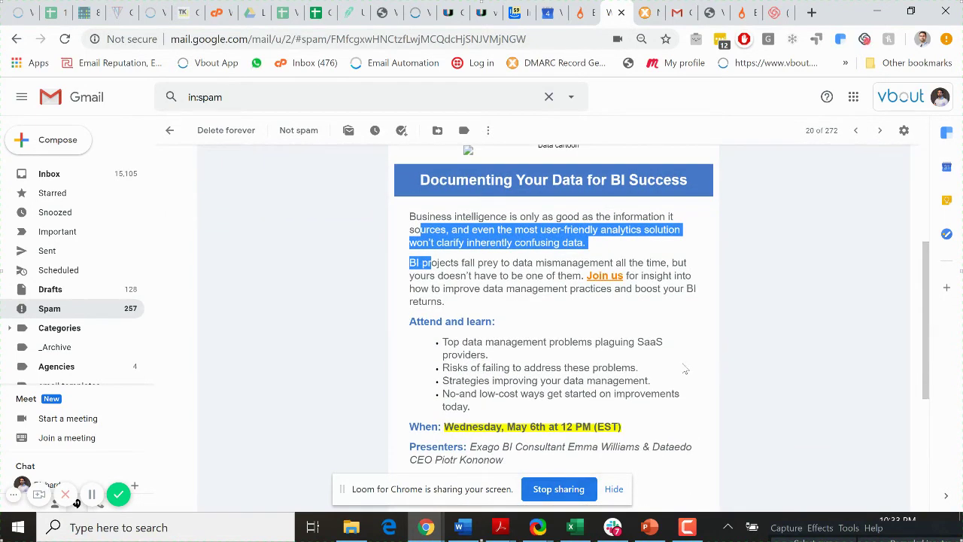
{"action": "scroll", "coordinate": [707, 370], "scroll_direction": "up", "scroll_amount": 3}
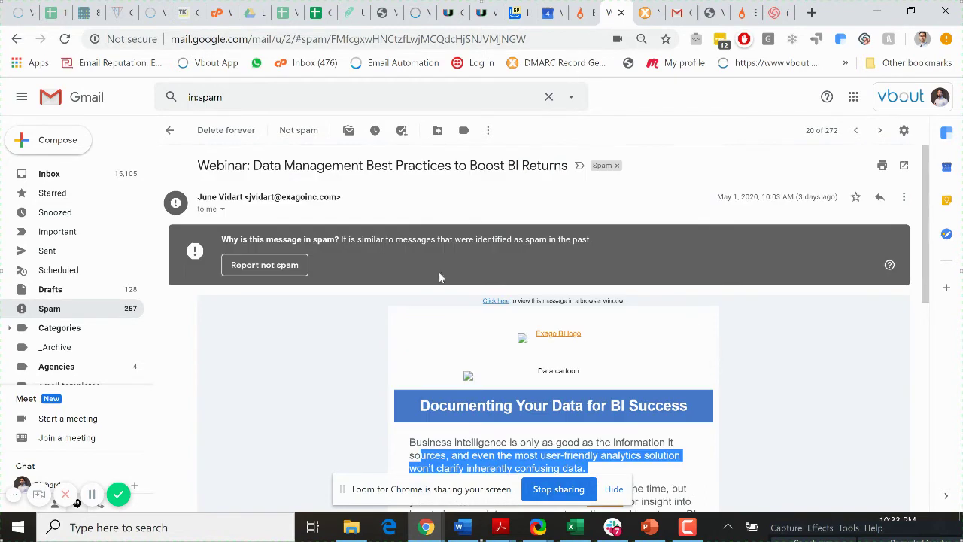
Show the message's header details, highlight the sender through mailed-by lines, and close the details.
{"action": "left_click", "coordinate": [222, 209]}
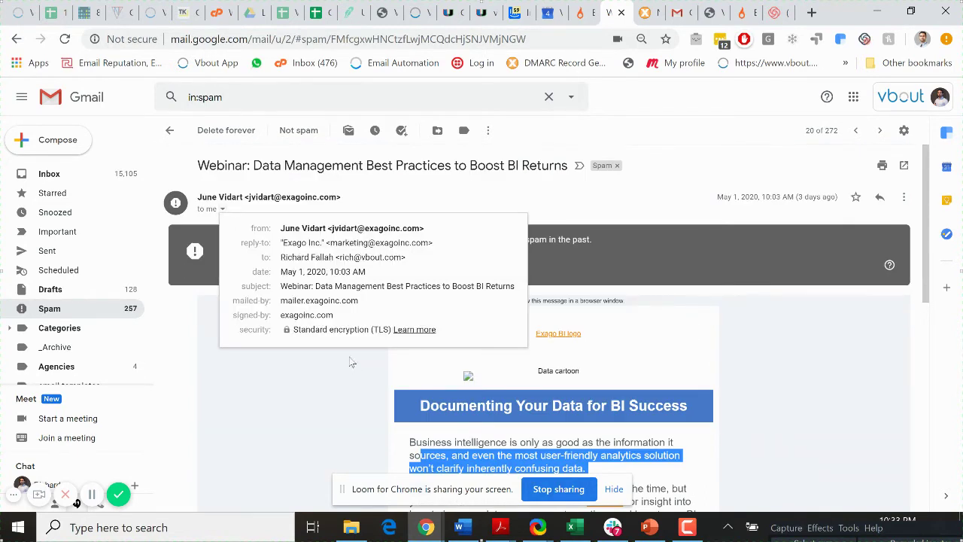
{"action": "left_click_drag", "start_coordinate": [314, 228], "coordinate": [340, 315]}
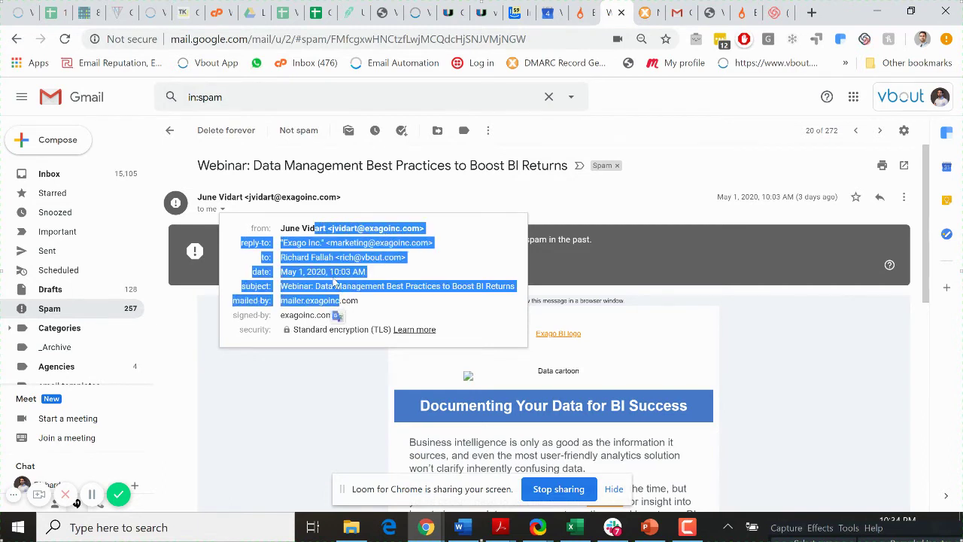
{"action": "left_click", "coordinate": [836, 325]}
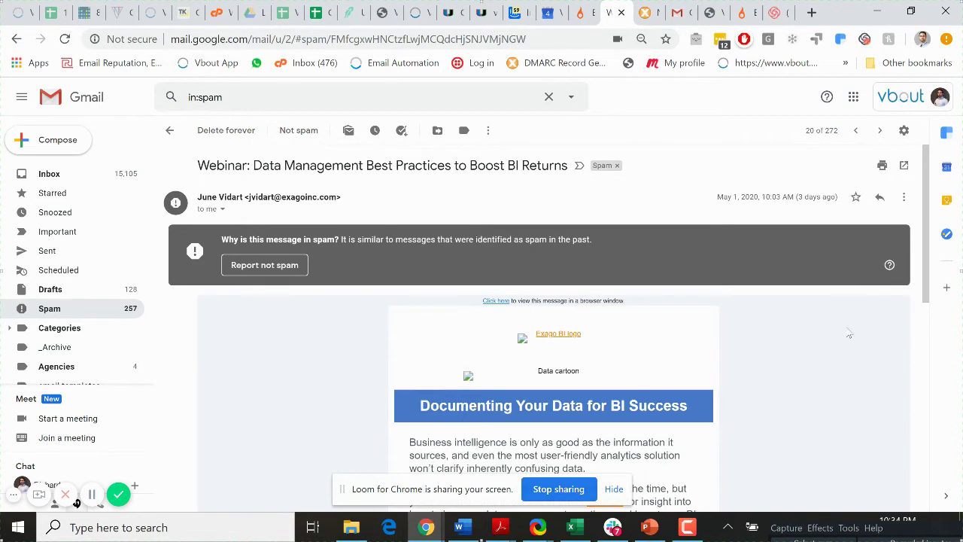
Show the original message source and examine its SPF, DKIM and DMARC results and raw headers.
{"action": "left_click", "coordinate": [904, 197]}
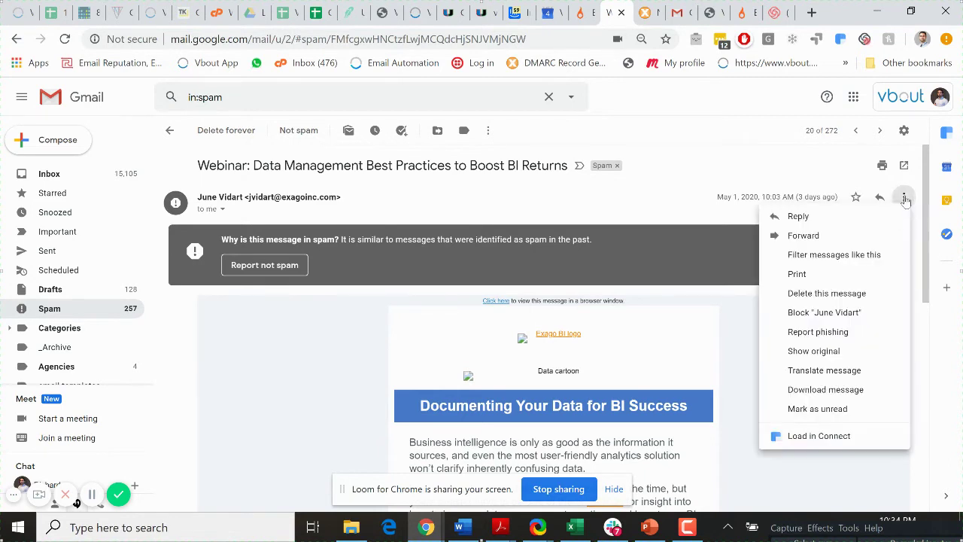
{"action": "left_click", "coordinate": [813, 351]}
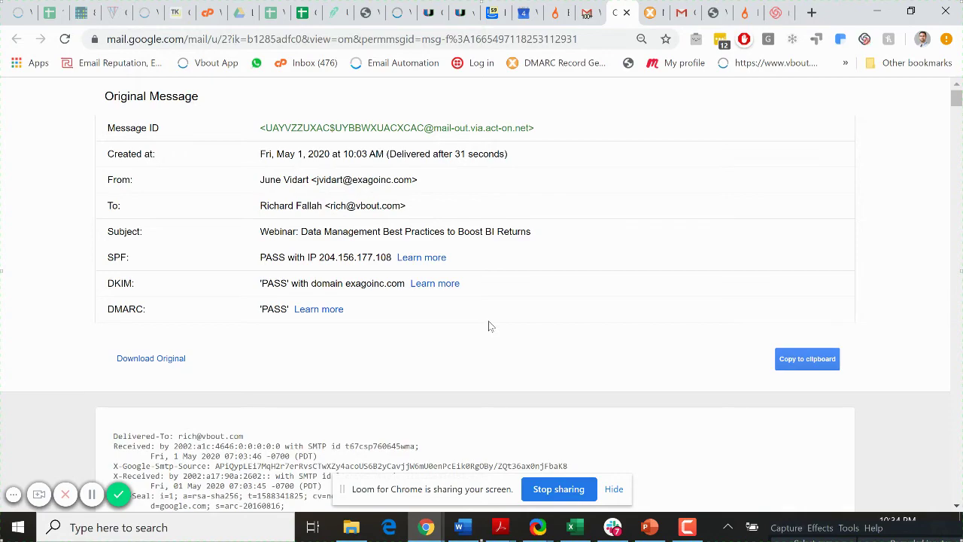
{"action": "scroll", "coordinate": [488, 320], "scroll_direction": "down", "scroll_amount": 3}
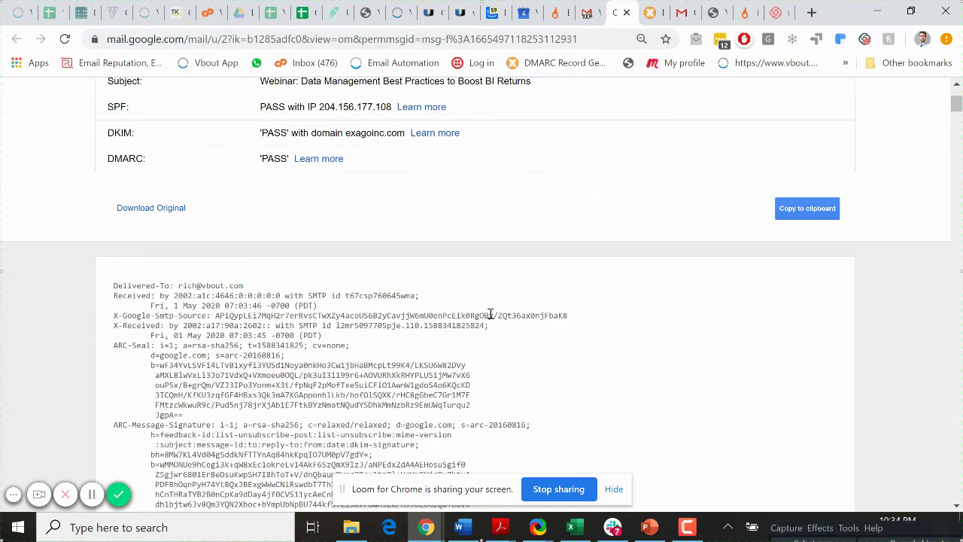
{"action": "scroll", "coordinate": [490, 313], "scroll_direction": "down", "scroll_amount": 3}
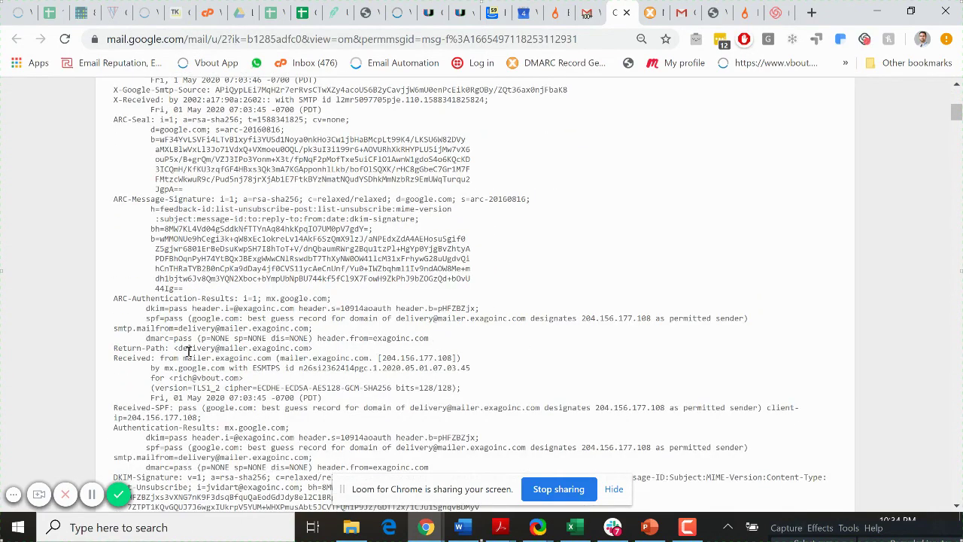
{"action": "scroll", "coordinate": [193, 351], "scroll_direction": "up", "scroll_amount": 6}
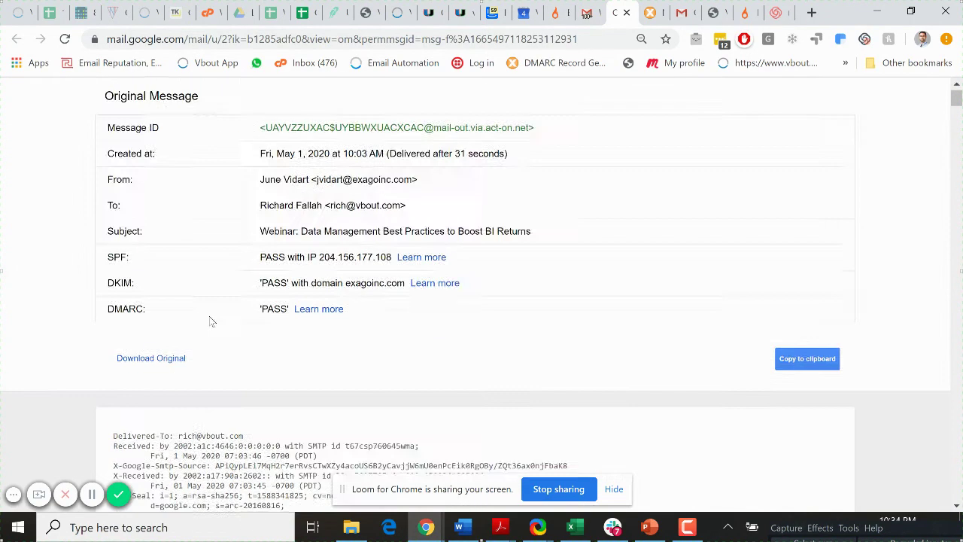
Switch to MxToolbox SuperTool and examine the blacklist check results for IP 204.156.177.108.
{"action": "left_click", "coordinate": [648, 13]}
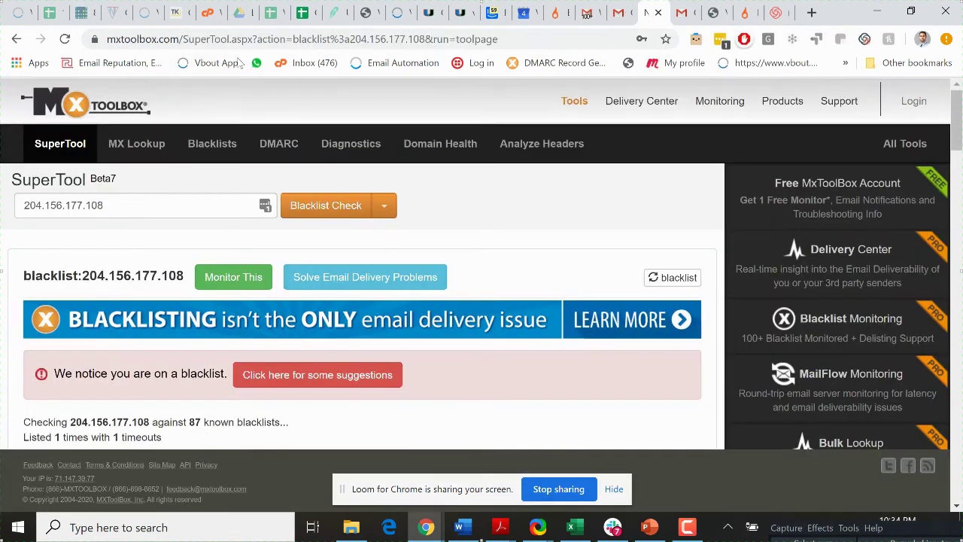
{"action": "double_click", "coordinate": [188, 38]}
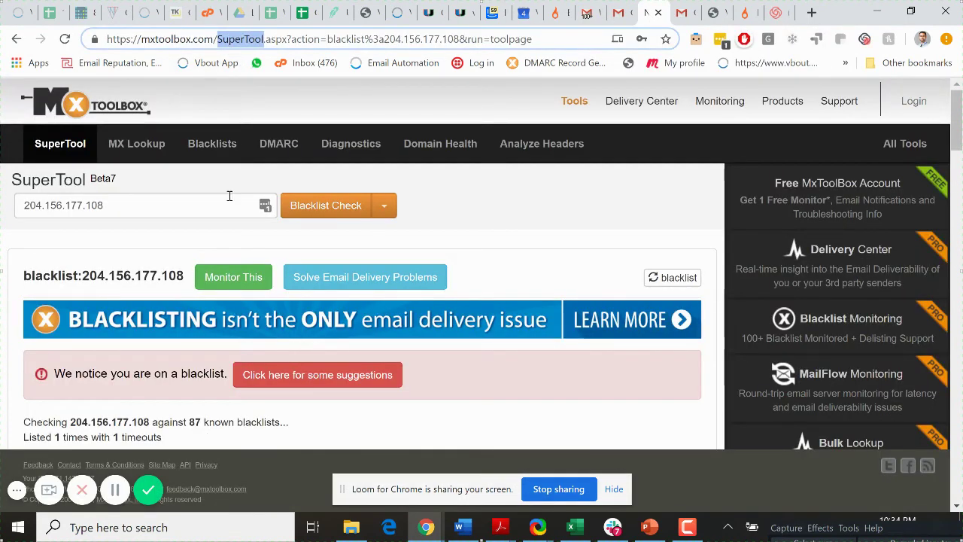
{"action": "scroll", "coordinate": [127, 242], "scroll_direction": "down", "scroll_amount": 1}
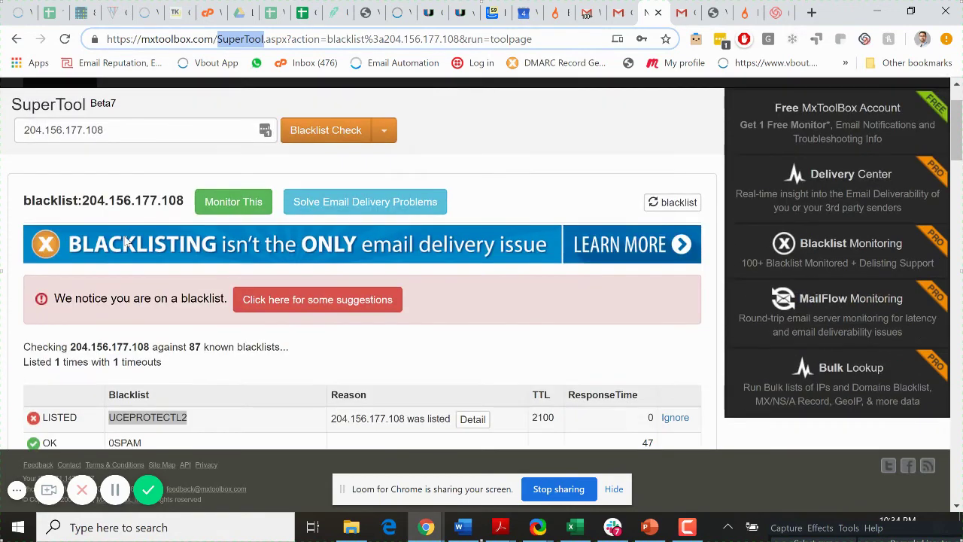
Look through the full list of blacklists checked for 204.156.177.108, from the UCEPROTECTL2 entry to the SORBS entries and back.
{"action": "scroll", "coordinate": [161, 269], "scroll_direction": "down", "scroll_amount": 2}
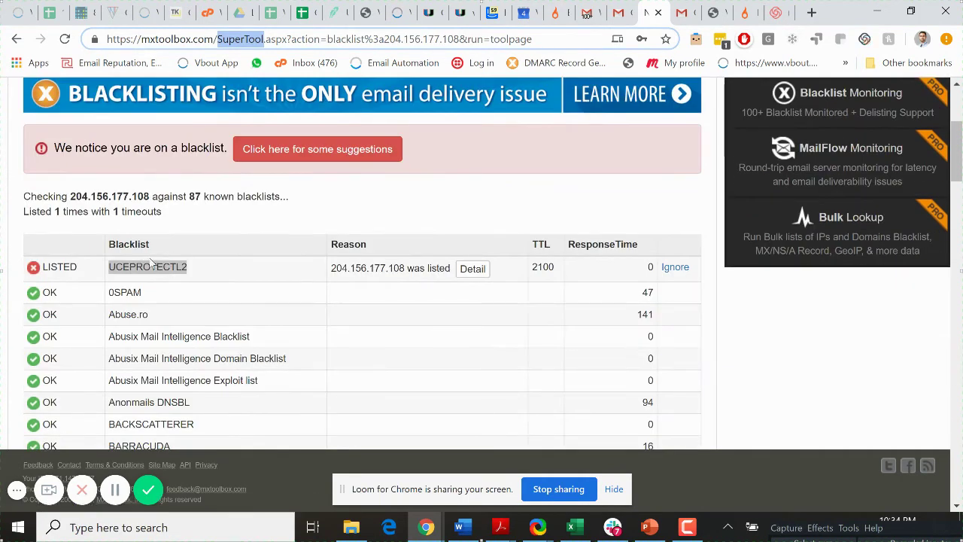
{"action": "scroll", "coordinate": [153, 246], "scroll_direction": "up", "scroll_amount": 3}
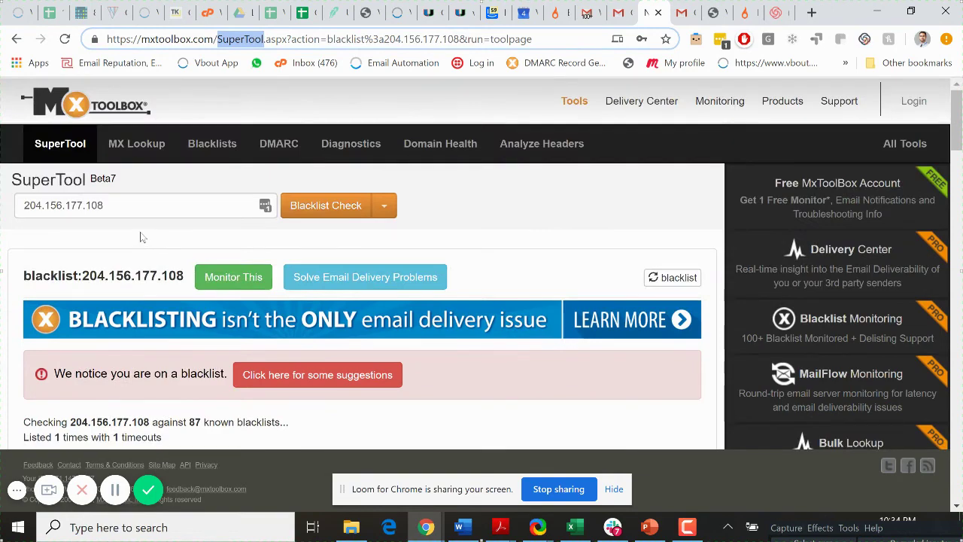
{"action": "scroll", "coordinate": [143, 248], "scroll_direction": "down", "scroll_amount": 3}
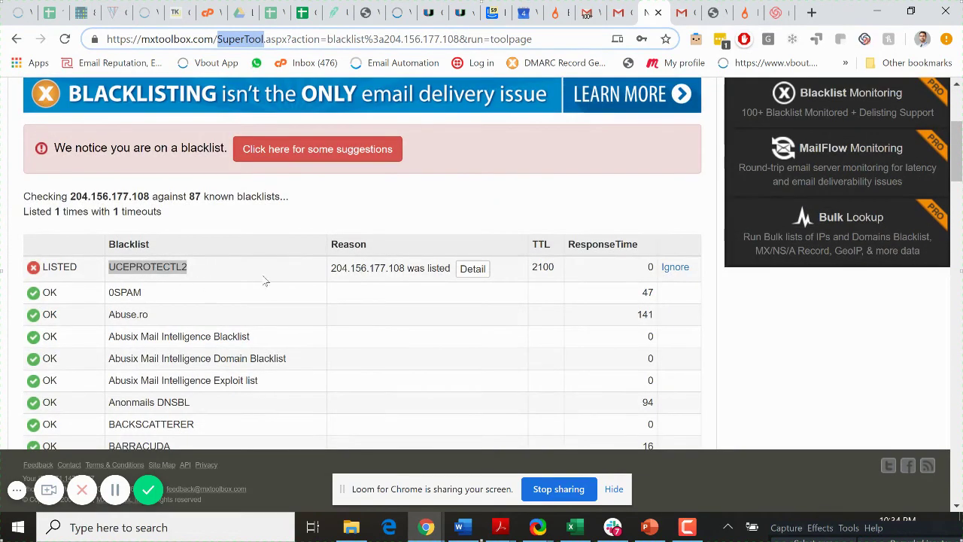
{"action": "scroll", "coordinate": [272, 273], "scroll_direction": "down", "scroll_amount": 12}
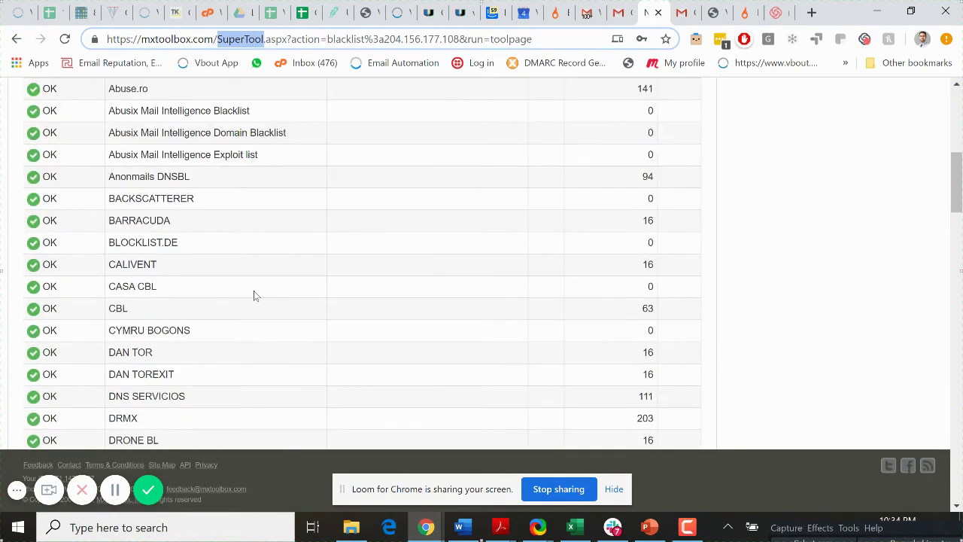
{"action": "scroll", "coordinate": [261, 294], "scroll_direction": "down", "scroll_amount": 10}
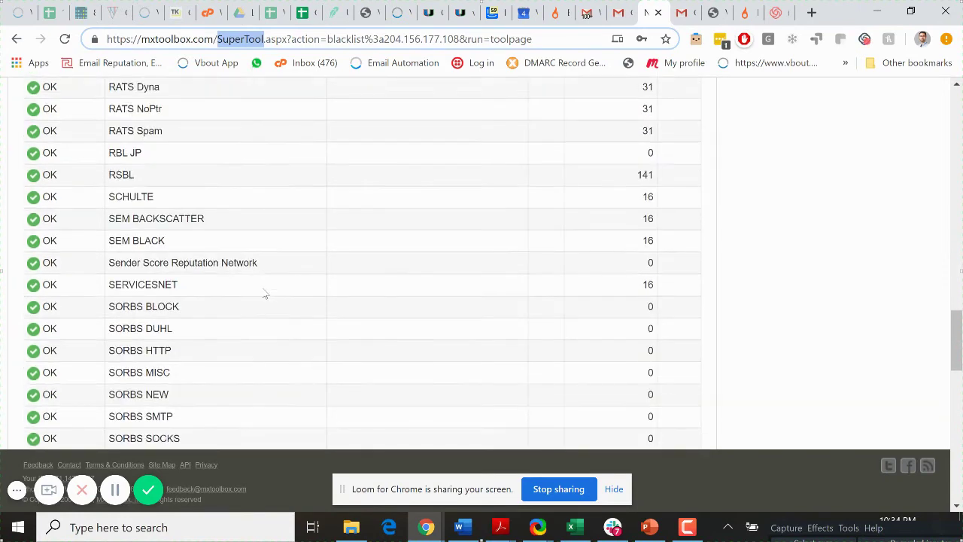
{"action": "scroll", "coordinate": [267, 293], "scroll_direction": "up", "scroll_amount": 15}
{"action": "scroll", "coordinate": [271, 287], "scroll_direction": "up", "scroll_amount": 6}
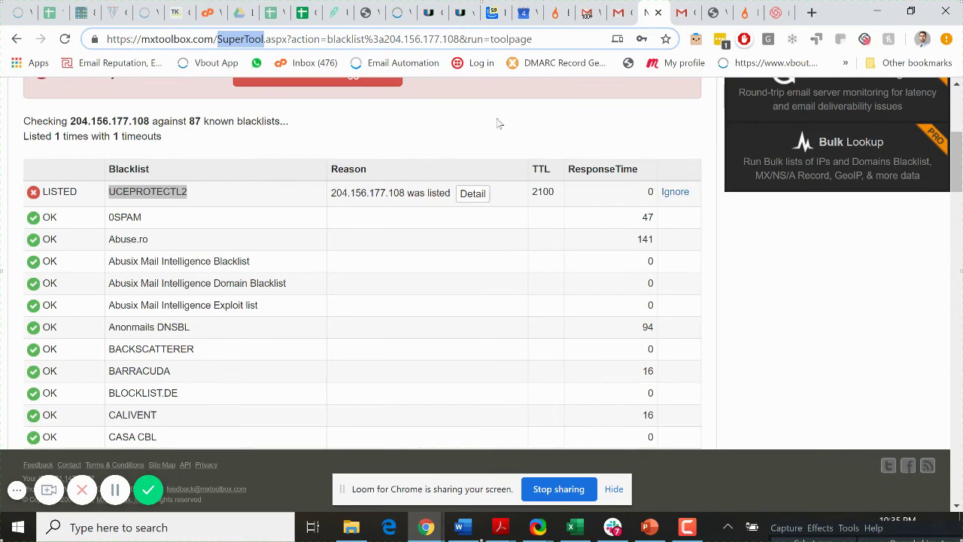
Switch back to Gmail to review the original message's authentication results and the webinar email's spam notice.
{"action": "left_click", "coordinate": [615, 13]}
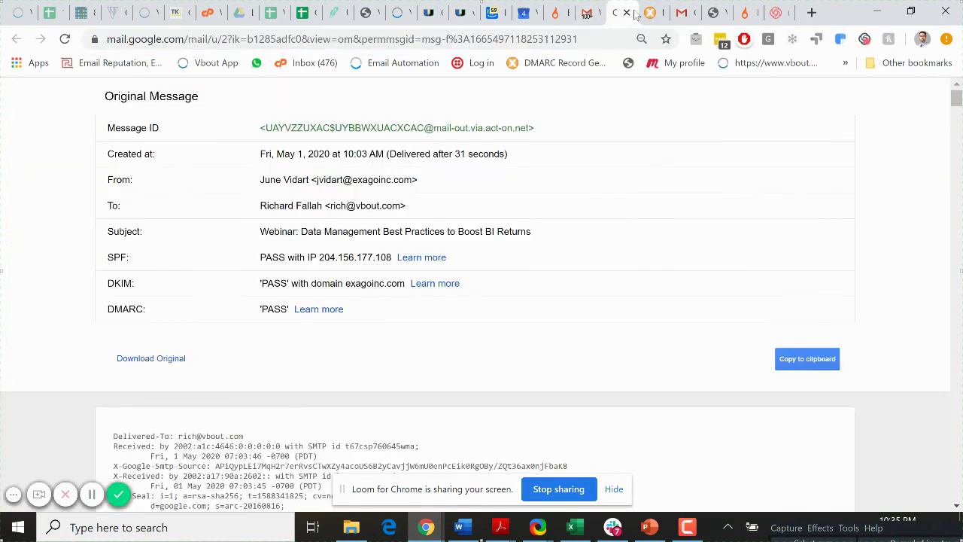
{"action": "left_click", "coordinate": [626, 12]}
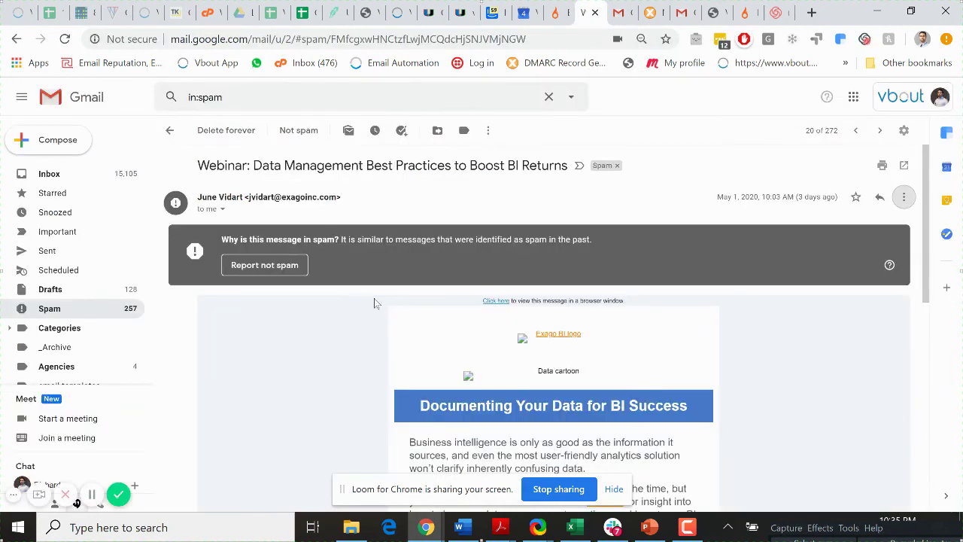
Return to the MxToolbox blacklist results and examine the UCEPROTECTL2 entry and its listing reason.
{"action": "left_click", "coordinate": [649, 13]}
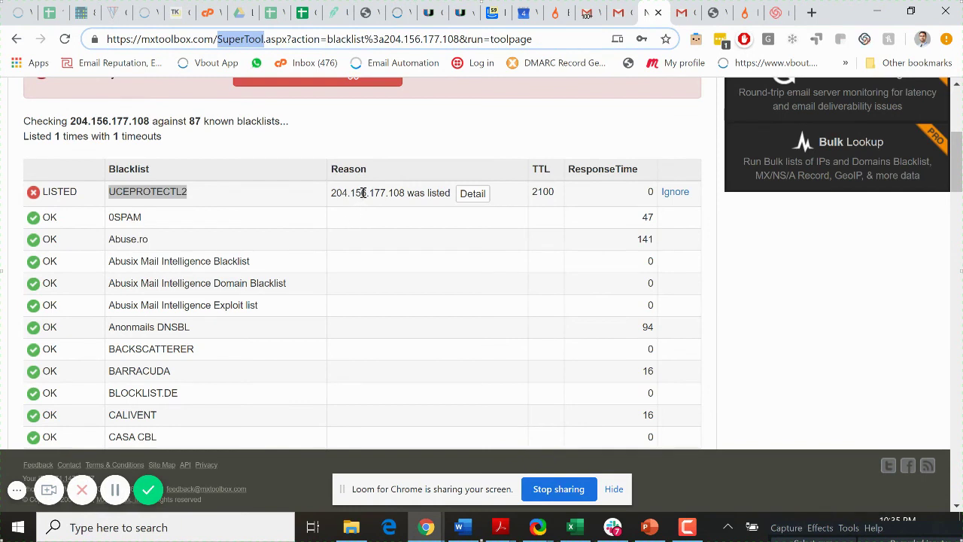
{"action": "mouse_move", "coordinate": [407, 194]}
{"action": "left_mouse_down"}
{"action": "mouse_move", "coordinate": [454, 193]}
{"action": "mouse_move", "coordinate": [425, 194]}
{"action": "left_mouse_up"}
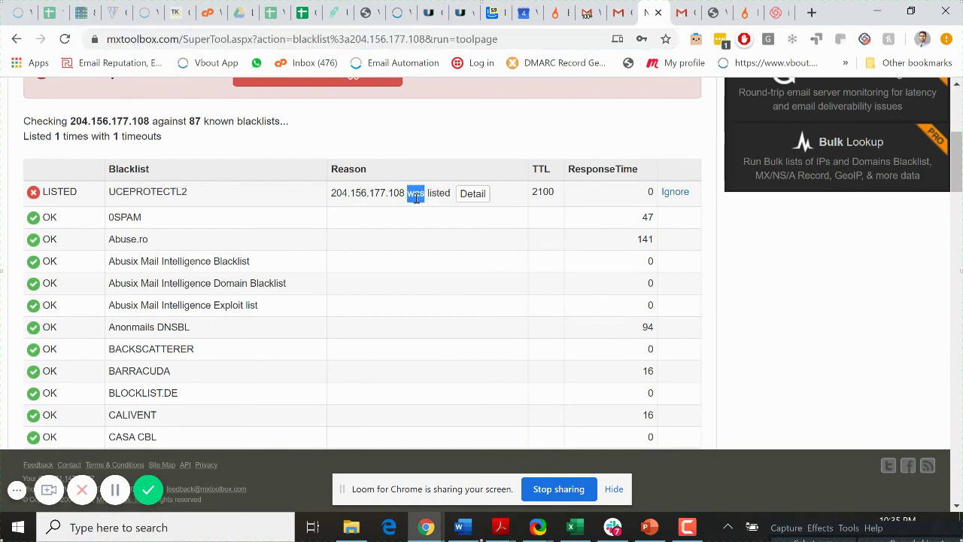
{"action": "left_click", "coordinate": [134, 192]}
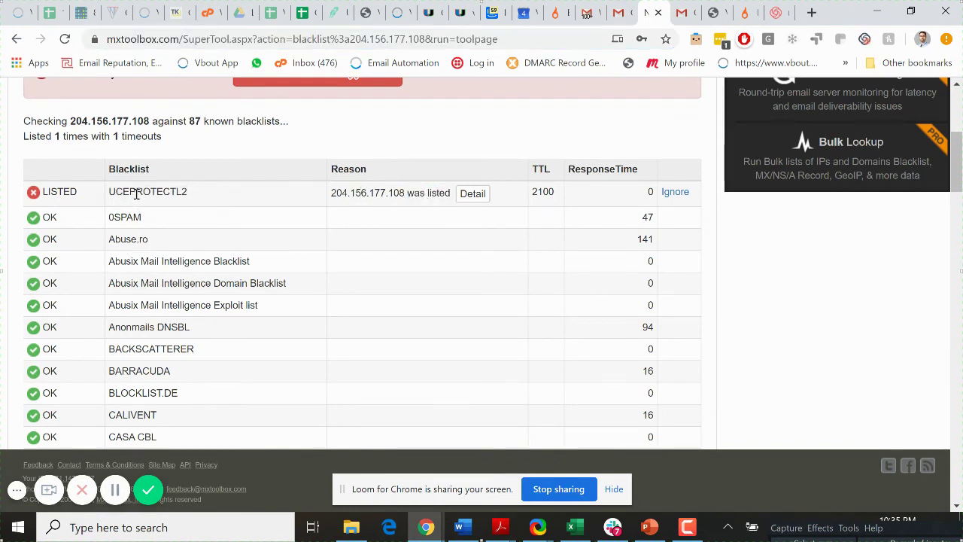